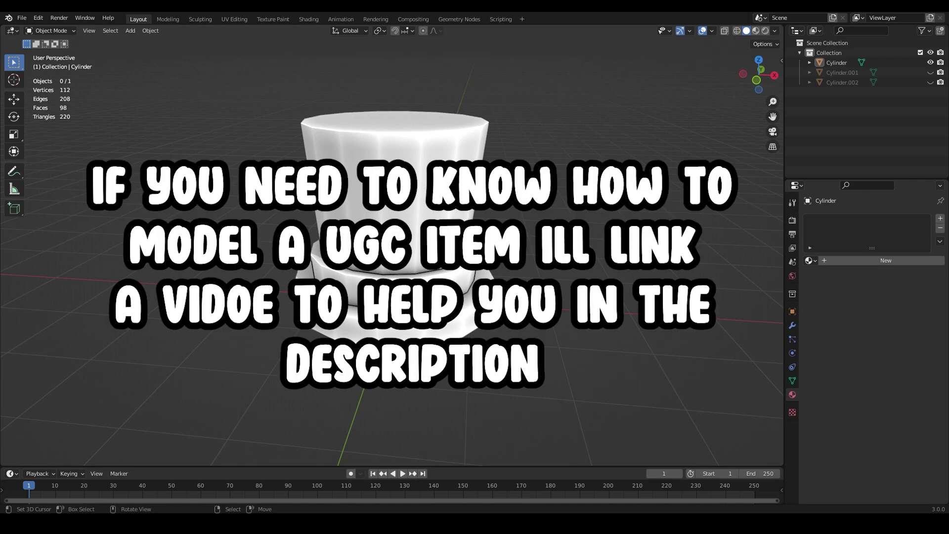
{"action": "mouse_move", "coordinate": [432, 221]}
{"action": "middle_mouse_down"}
{"action": "mouse_move", "coordinate": [523, 133]}
{"action": "mouse_move", "coordinate": [429, 235]}
{"action": "mouse_move", "coordinate": [413, 219]}
{"action": "middle_mouse_up"}
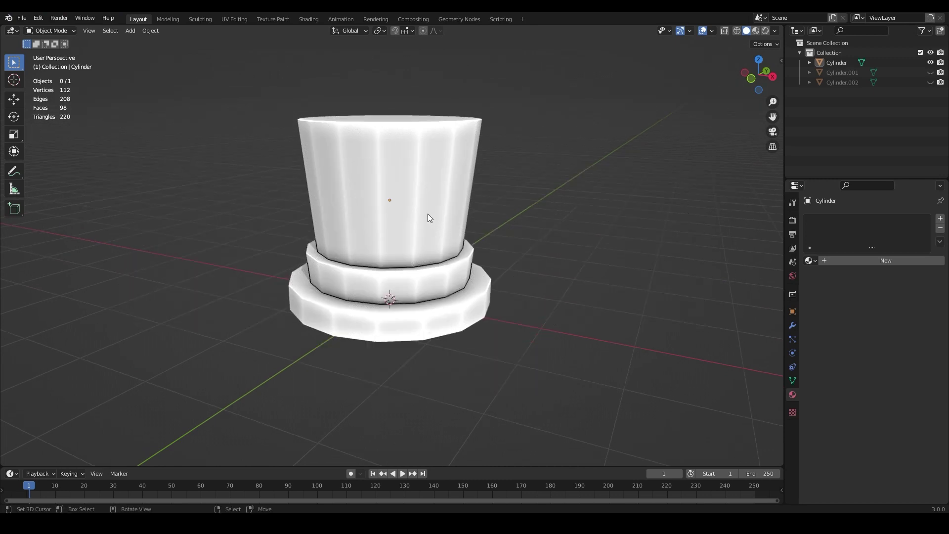
{"action": "middle_click_drag", "start_coordinate": [419, 230], "coordinate": [666, 266]}
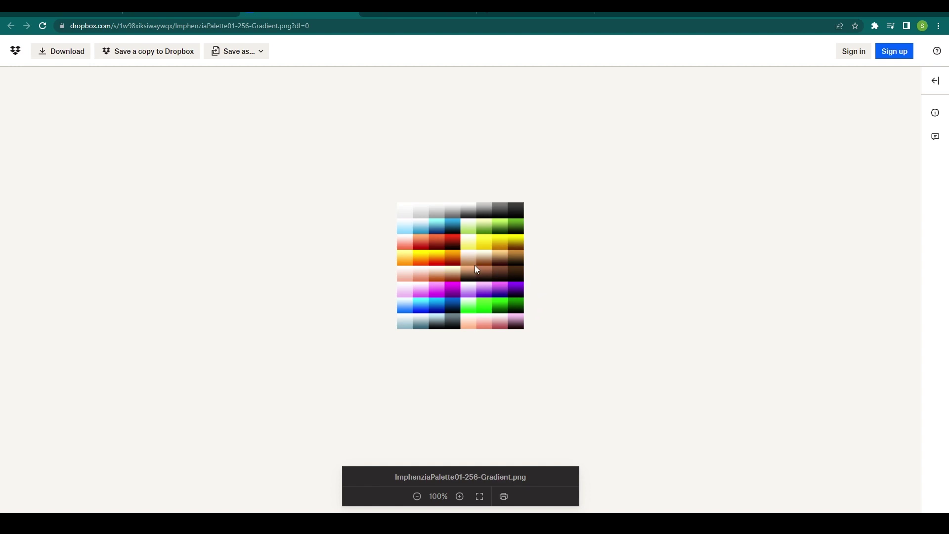
Save the color palette image ImphenziaPalette01-256-Gradient.png from the Dropbox page to the computer.
{"action": "right_click", "coordinate": [467, 289]}
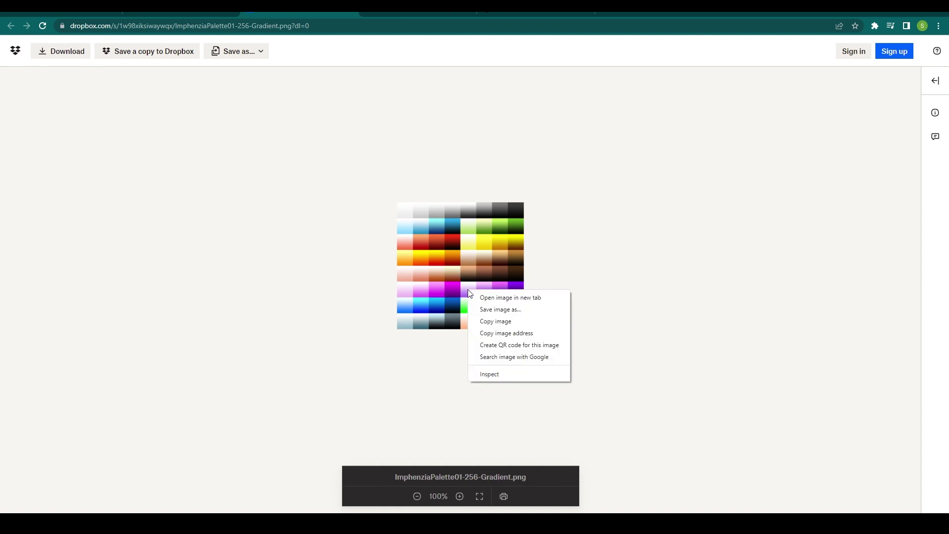
{"action": "left_click", "coordinate": [489, 310]}
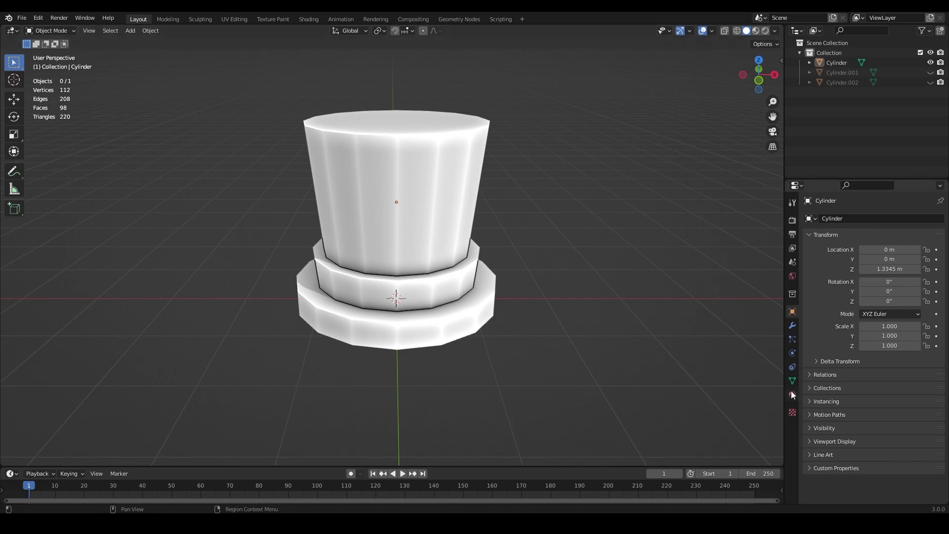
Give the hat a new material whose Base Color is an Image Texture using imphenzia colour pallete.png.
{"action": "left_click", "coordinate": [407, 243]}
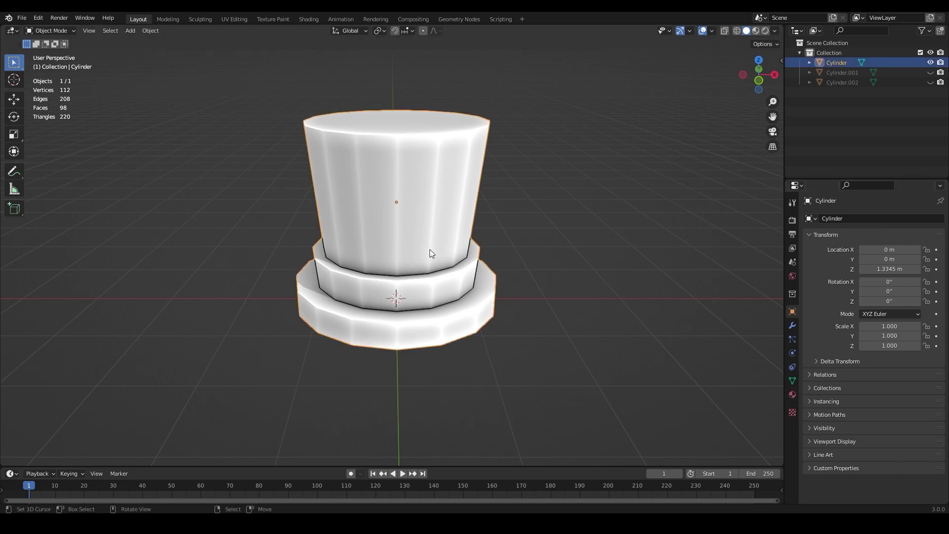
{"action": "middle_click_drag", "start_coordinate": [441, 175], "coordinate": [427, 229]}
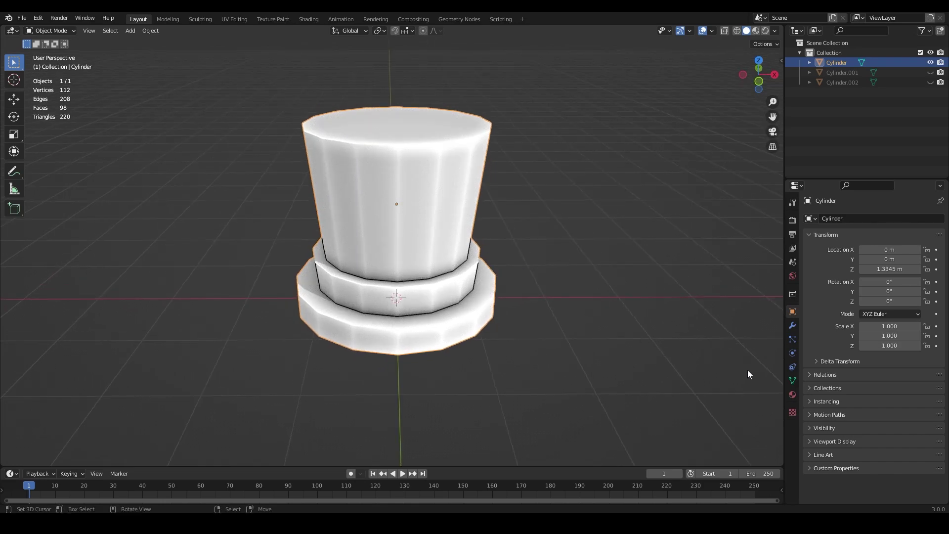
{"action": "left_click", "coordinate": [791, 394]}
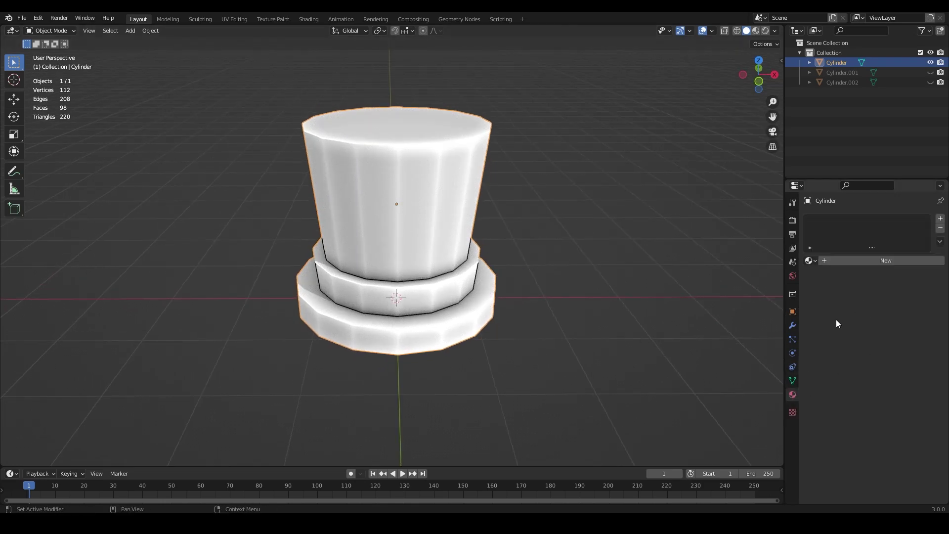
{"action": "left_click", "coordinate": [850, 263]}
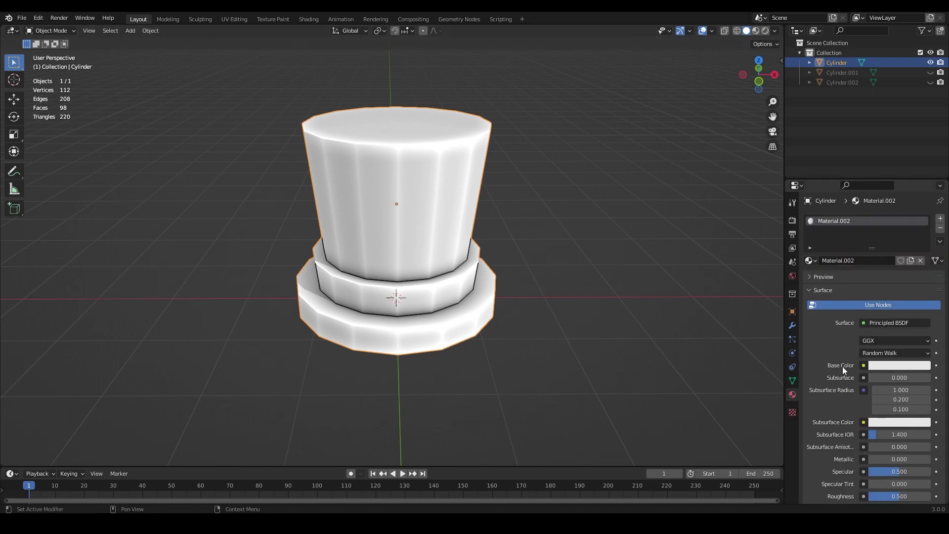
{"action": "left_click", "coordinate": [863, 366]}
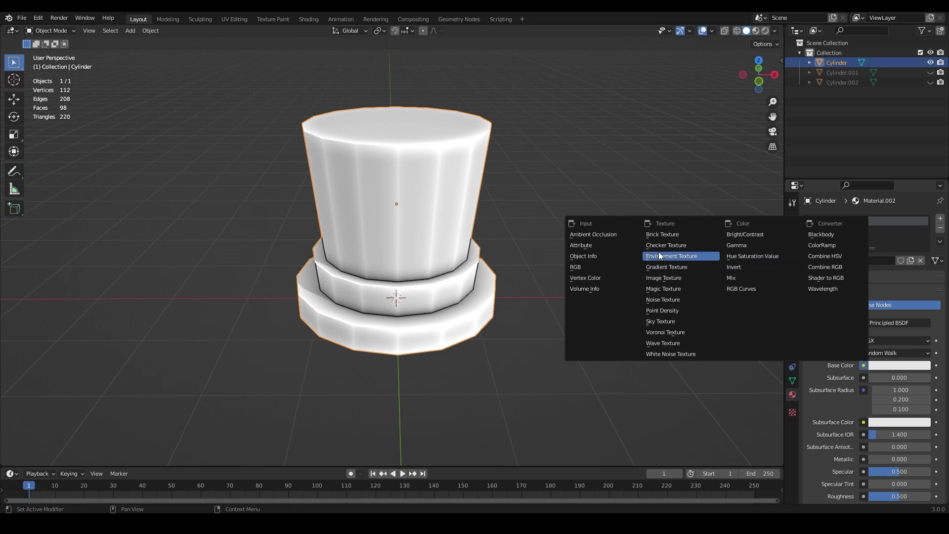
{"action": "left_click", "coordinate": [660, 279]}
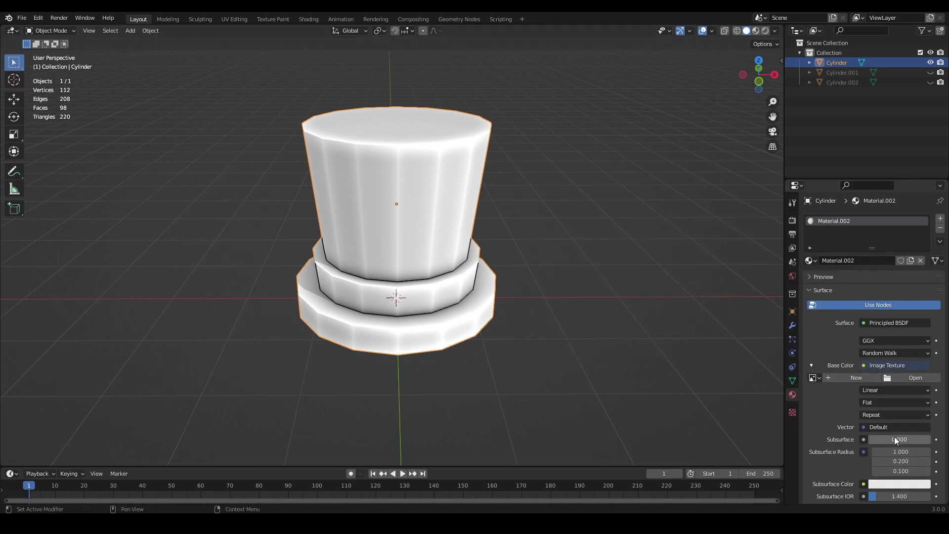
{"action": "left_click", "coordinate": [915, 376]}
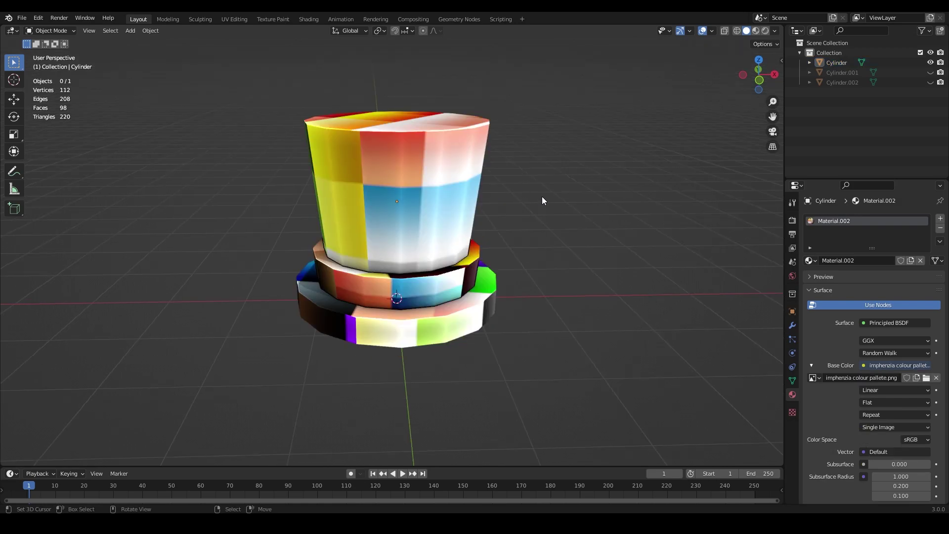
{"action": "middle_click_drag", "start_coordinate": [541, 197], "coordinate": [549, 207]}
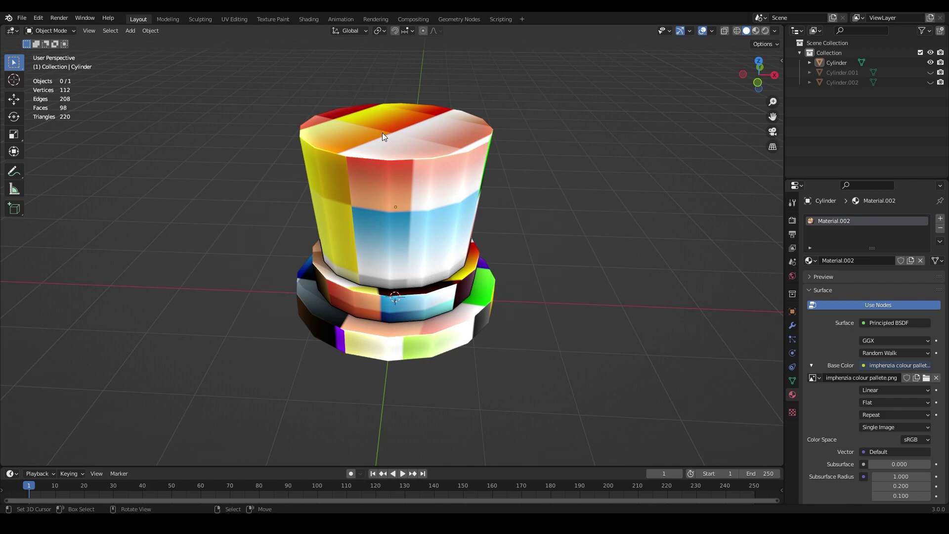
Open the hat in the UV Editing workspace and switch it to Object Mode.
{"action": "left_click", "coordinate": [405, 189]}
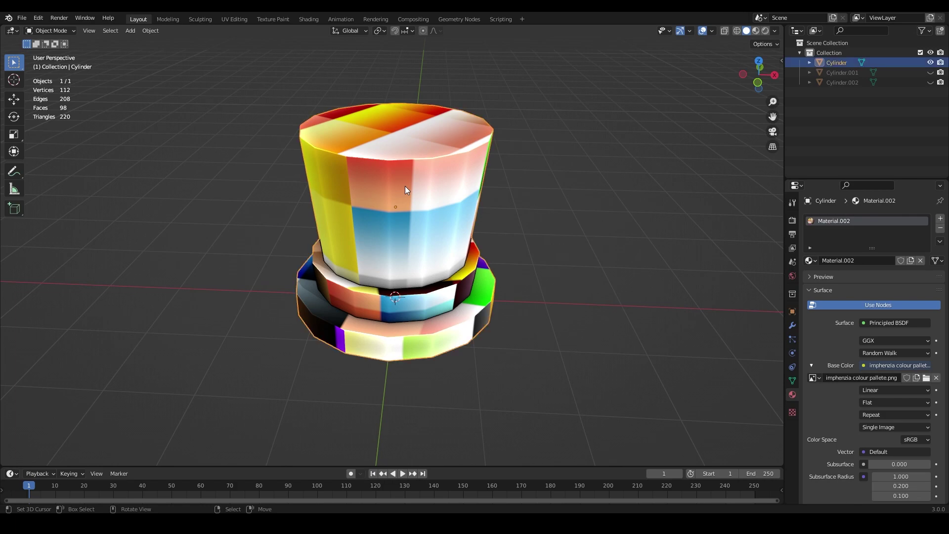
{"action": "left_click", "coordinate": [235, 19]}
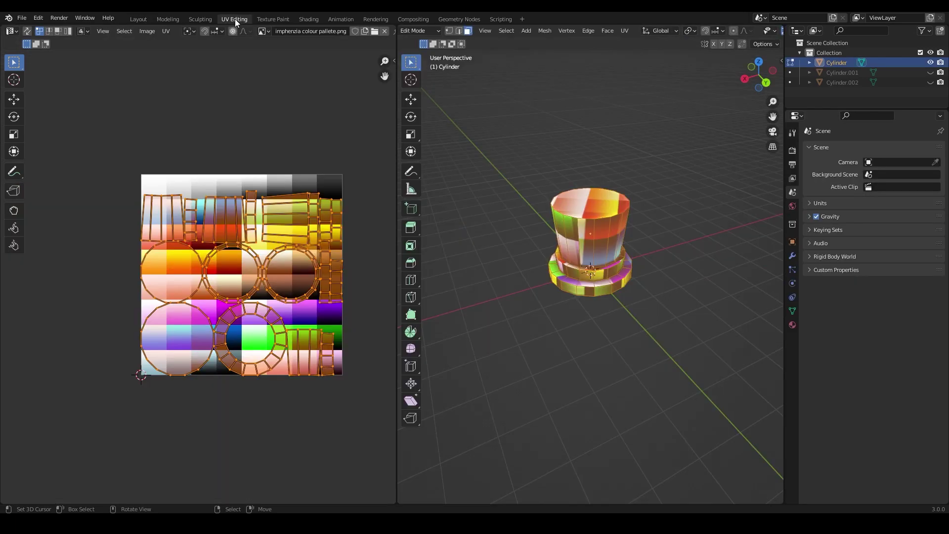
{"action": "scroll", "coordinate": [648, 187], "scroll_direction": "up", "scroll_amount": 4}
{"action": "mouse_move", "coordinate": [643, 197]}
{"action": "middle_mouse_down"}
{"action": "mouse_move", "coordinate": [610, 206]}
{"action": "mouse_move", "coordinate": [642, 206]}
{"action": "middle_mouse_up"}
{"action": "scroll", "coordinate": [610, 206], "scroll_direction": "up", "scroll_amount": 1}
{"action": "key", "text": "Tab"}
{"action": "mouse_move", "coordinate": [584, 184]}
{"action": "middle_mouse_down"}
{"action": "mouse_move", "coordinate": [639, 190]}
{"action": "mouse_move", "coordinate": [590, 192]}
{"action": "middle_mouse_up"}
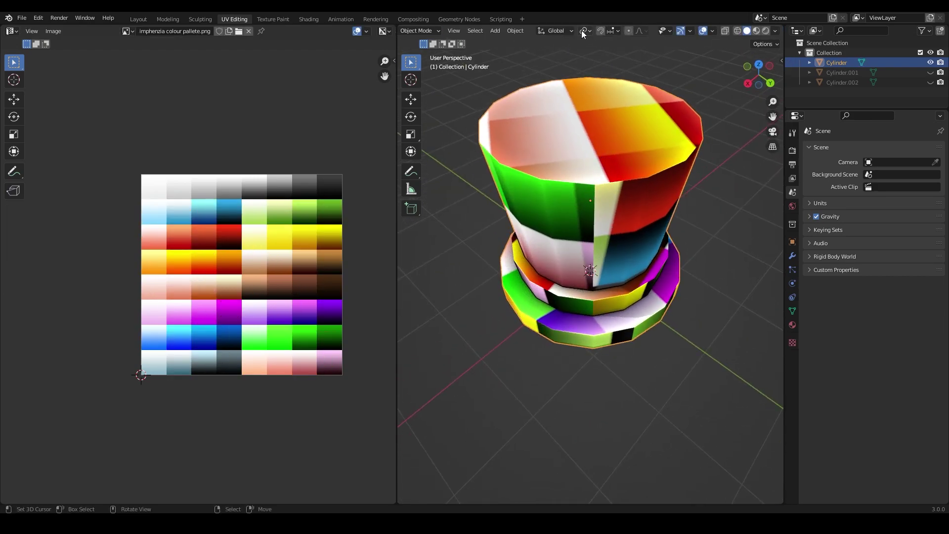
Compare Material color and Studio lighting in the viewport shading, ending on Texture color with Flat lighting.
{"action": "scroll", "coordinate": [582, 32], "scroll_direction": "up", "scroll_amount": 3}
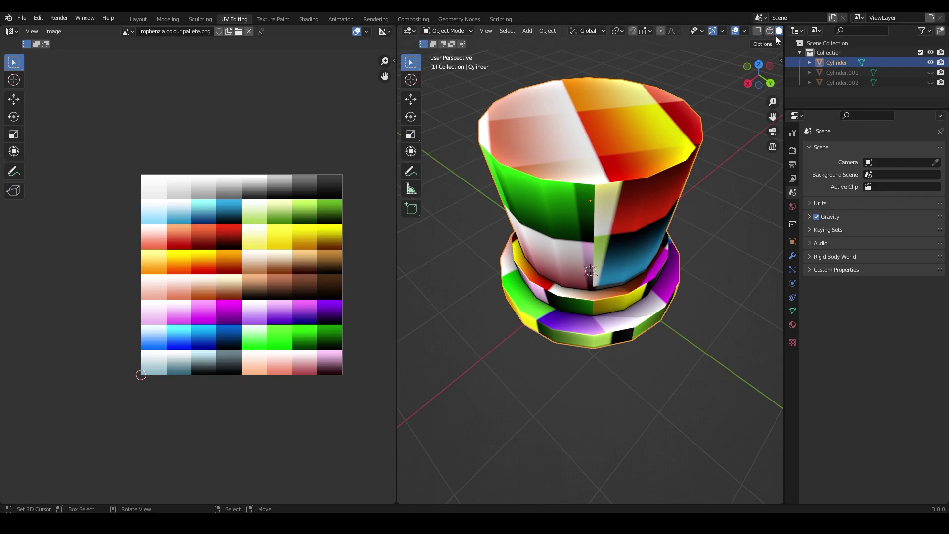
{"action": "scroll", "coordinate": [776, 33], "scroll_direction": "down", "scroll_amount": 3}
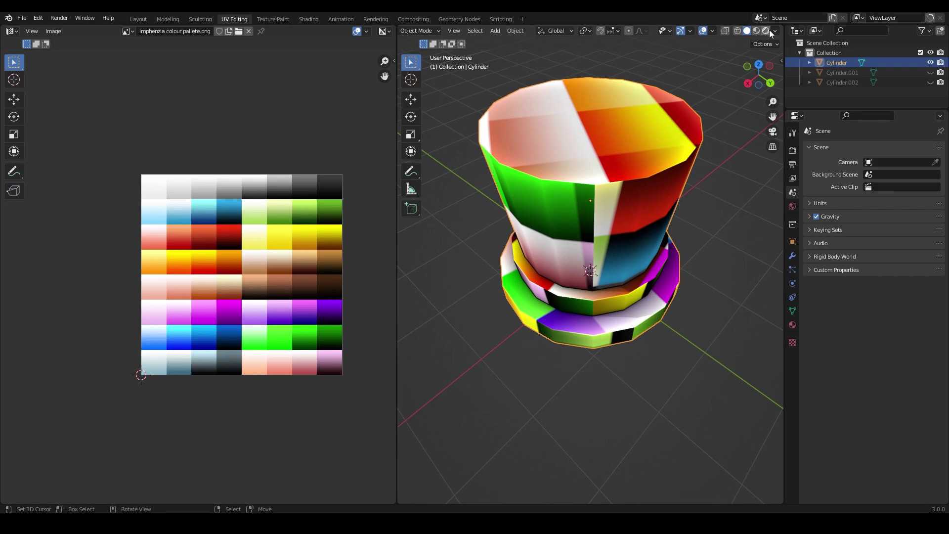
{"action": "left_click", "coordinate": [775, 31]}
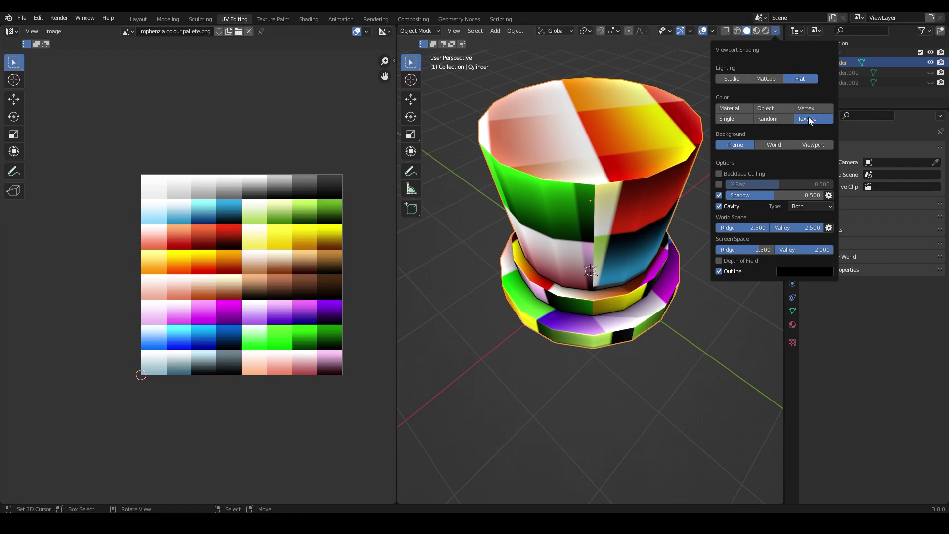
{"action": "left_click", "coordinate": [731, 107]}
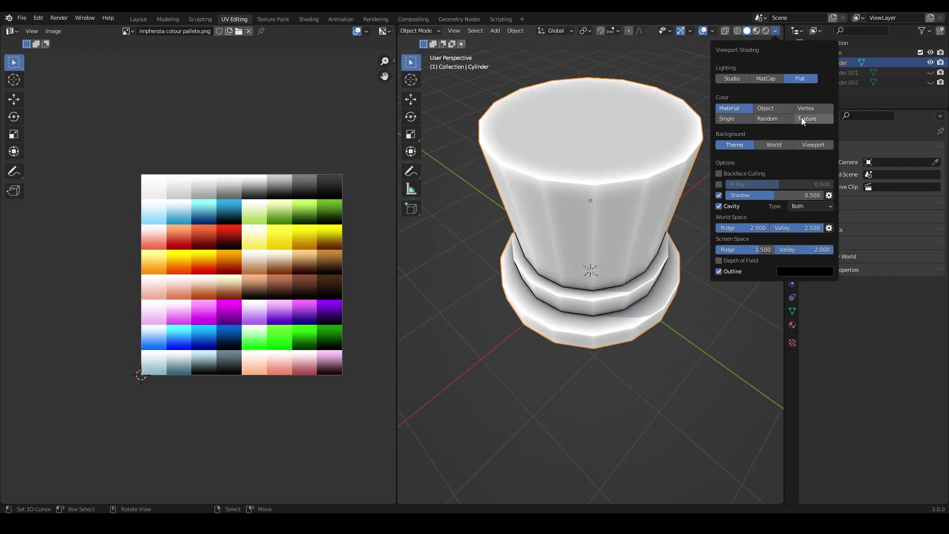
{"action": "left_click", "coordinate": [811, 118]}
{"action": "left_click", "coordinate": [734, 79]}
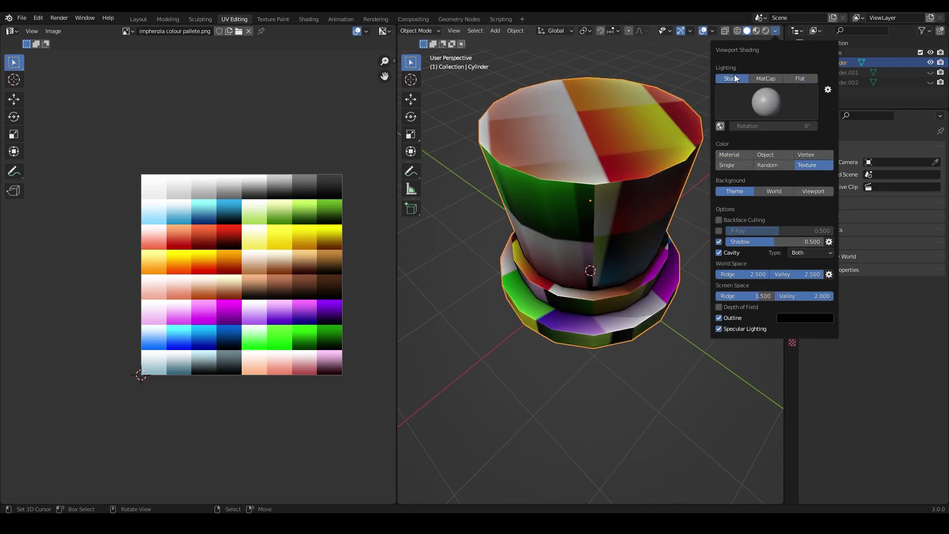
{"action": "left_click", "coordinate": [799, 78]}
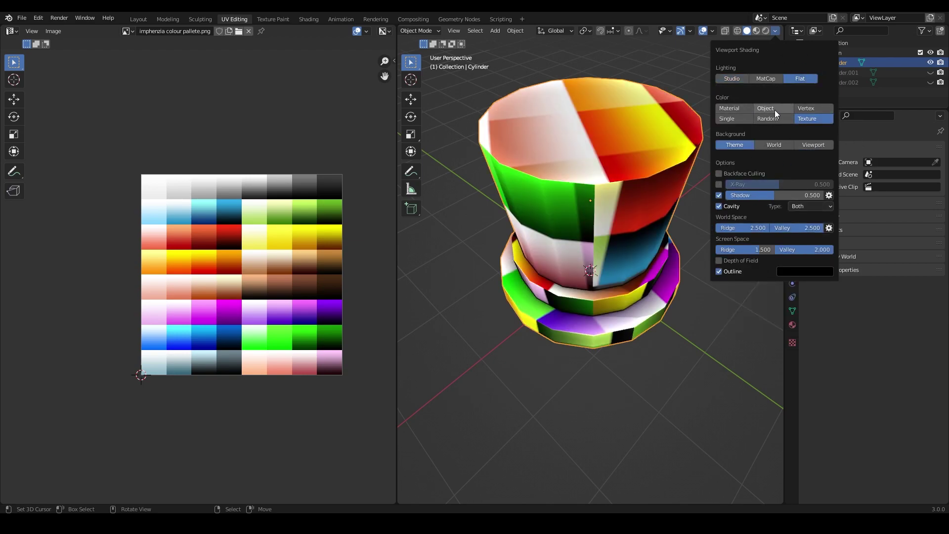
Examine how the palette texture is laid over the crown, band and brim of the hat.
{"action": "mouse_move", "coordinate": [576, 135]}
{"action": "middle_mouse_down"}
{"action": "mouse_move", "coordinate": [556, 134]}
{"action": "mouse_move", "coordinate": [557, 118]}
{"action": "mouse_move", "coordinate": [606, 153]}
{"action": "mouse_move", "coordinate": [552, 150]}
{"action": "mouse_move", "coordinate": [591, 143]}
{"action": "mouse_move", "coordinate": [561, 190]}
{"action": "middle_mouse_up"}
{"action": "scroll", "coordinate": [590, 150], "scroll_direction": "up", "scroll_amount": 4}
{"action": "scroll", "coordinate": [578, 153], "scroll_direction": "down", "scroll_amount": 3}
{"action": "scroll", "coordinate": [584, 162], "scroll_direction": "up", "scroll_amount": 1}
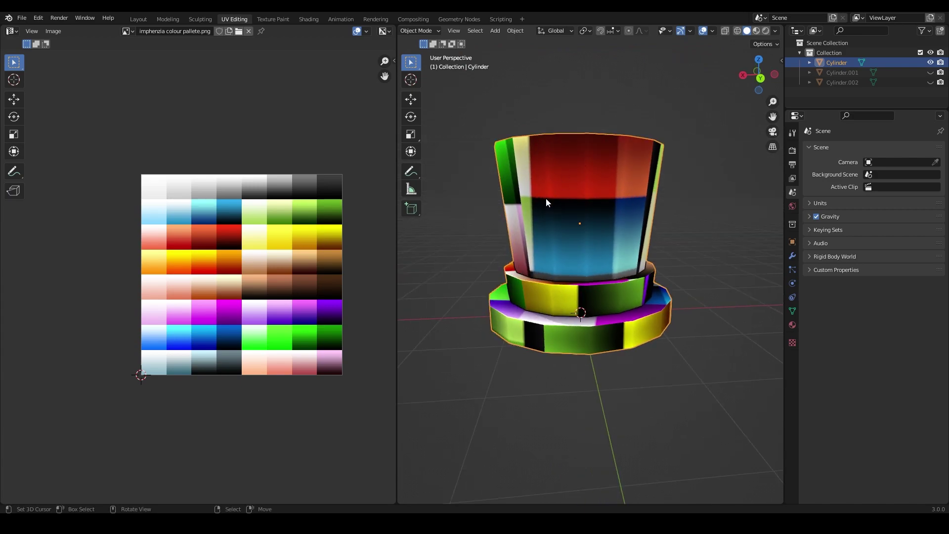
{"action": "scroll", "coordinate": [541, 272], "scroll_direction": "up", "scroll_amount": 3}
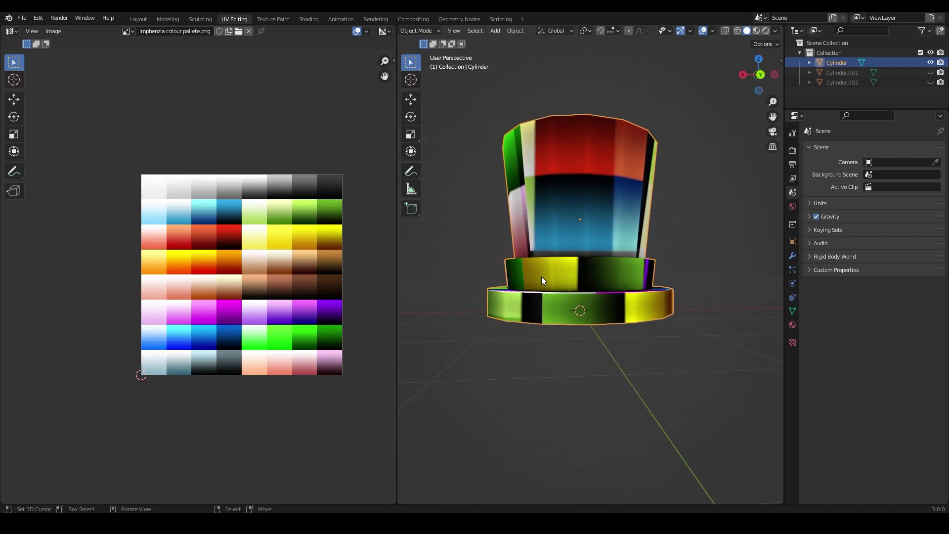
{"action": "middle_click_drag", "start_coordinate": [622, 273], "coordinate": [646, 288]}
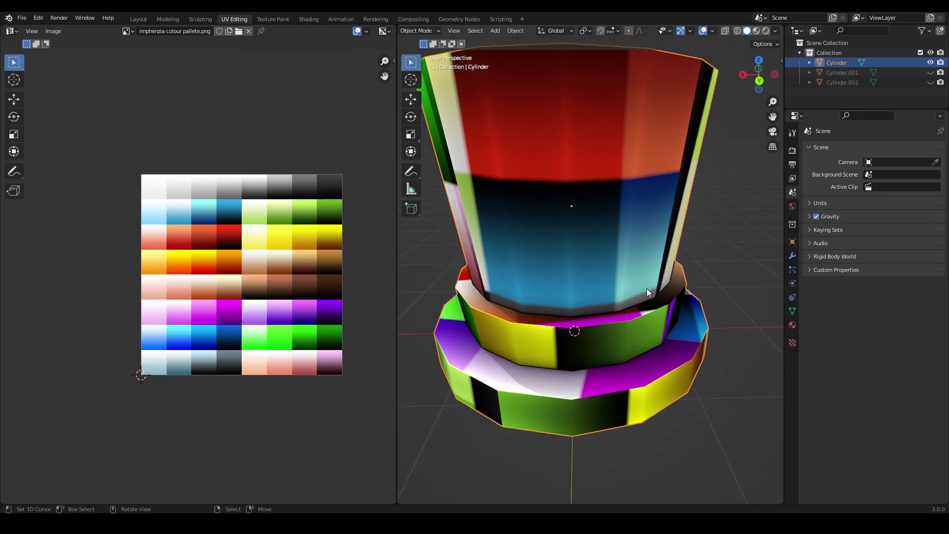
{"action": "scroll", "coordinate": [669, 279], "scroll_direction": "down", "scroll_amount": 4}
{"action": "scroll", "coordinate": [643, 244], "scroll_direction": "up", "scroll_amount": 3}
Enter Edit Mode and select the top face and all side faces around the hat's crown.
{"action": "key", "text": "Tab"}
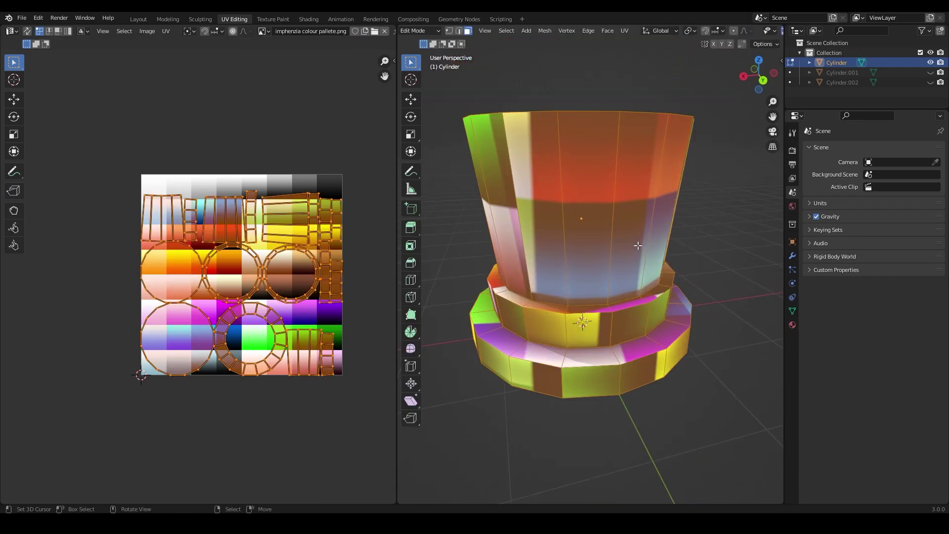
{"action": "middle_click_drag", "start_coordinate": [484, 132], "coordinate": [554, 208]}
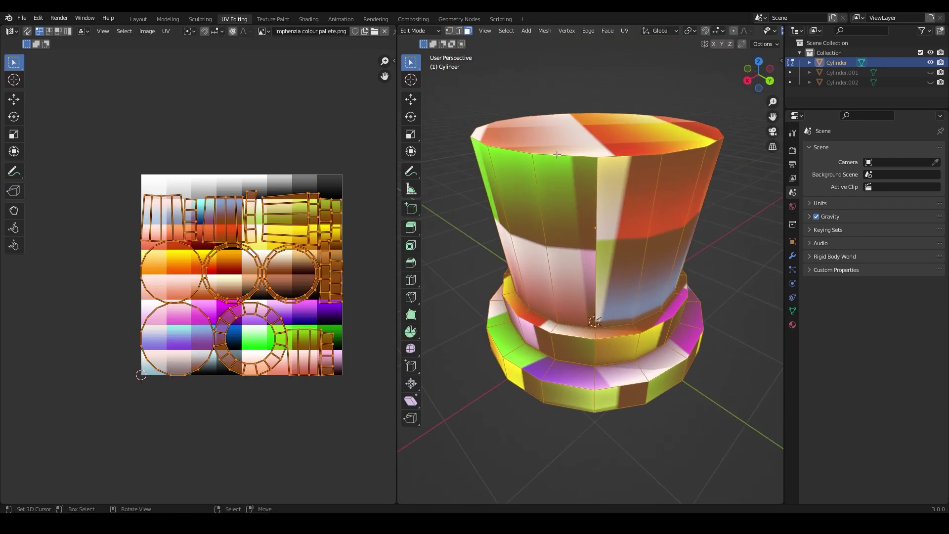
{"action": "middle_click_drag", "start_coordinate": [671, 186], "coordinate": [645, 200]}
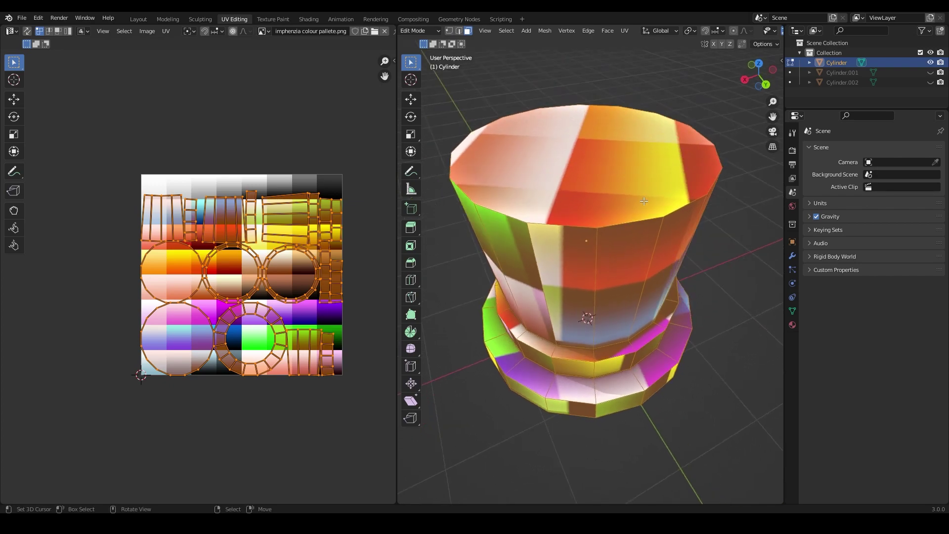
{"action": "right_click", "coordinate": [592, 168]}
{"action": "middle_click_drag", "start_coordinate": [592, 168], "coordinate": [592, 191]}
{"action": "right_click", "coordinate": [592, 192], "text": "shift"}
{"action": "right_click", "coordinate": [624, 199], "text": "shift"}
{"action": "right_click", "coordinate": [522, 197], "text": "shift"}
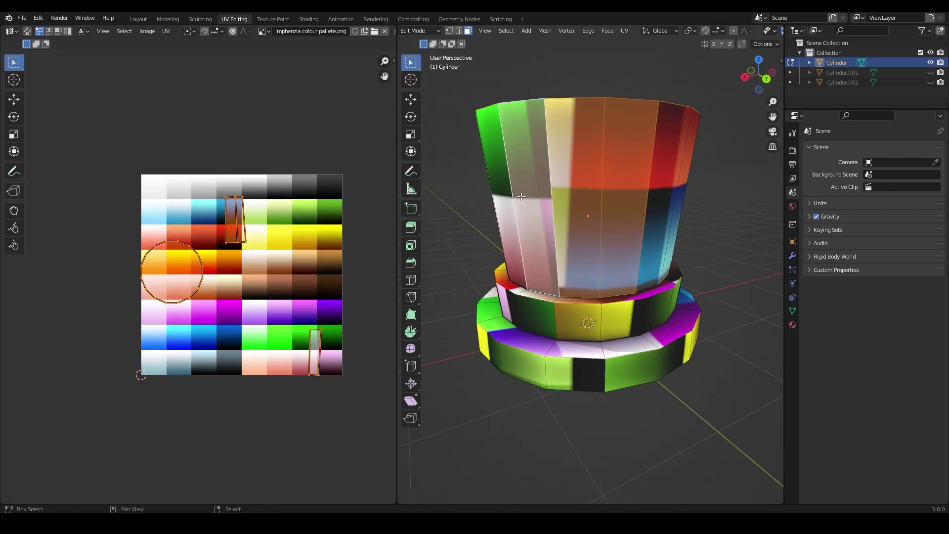
{"action": "middle_click_drag", "start_coordinate": [522, 198], "coordinate": [632, 200]}
{"action": "right_click", "coordinate": [581, 197], "text": "shift"}
{"action": "right_click", "coordinate": [556, 200], "text": "shift"}
{"action": "right_click", "coordinate": [632, 200], "text": "shift"}
{"action": "right_click", "coordinate": [602, 200], "text": "shift"}
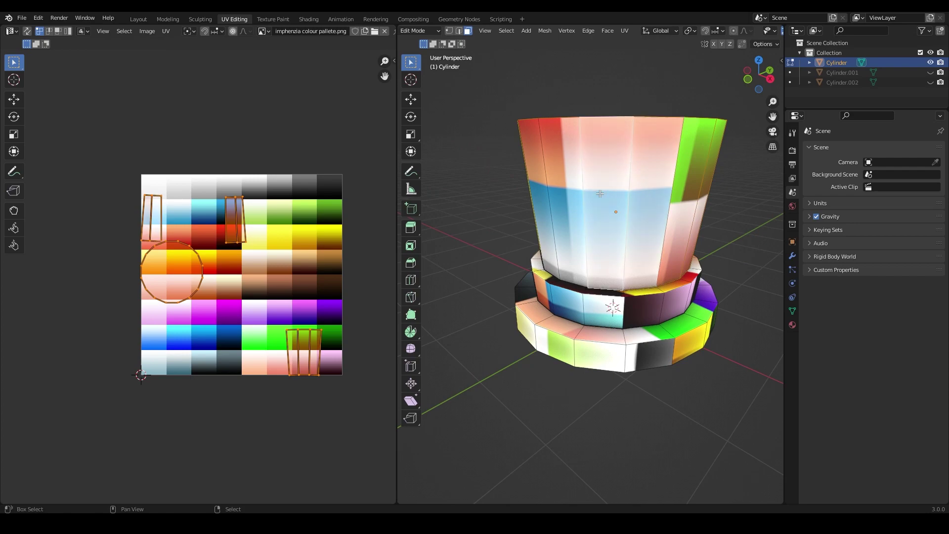
{"action": "right_click", "coordinate": [557, 199], "text": "shift"}
{"action": "middle_click_drag", "start_coordinate": [554, 198], "coordinate": [629, 203]}
{"action": "right_click", "coordinate": [624, 198], "text": "shift"}
{"action": "right_click", "coordinate": [580, 189], "text": "shift"}
{"action": "right_click", "coordinate": [539, 189], "text": "shift"}
{"action": "middle_click_drag", "start_coordinate": [544, 189], "coordinate": [594, 182]}
{"action": "right_click", "coordinate": [554, 188], "text": "shift"}
{"action": "right_click", "coordinate": [517, 188], "text": "shift"}
{"action": "right_click", "coordinate": [573, 185], "text": "shift"}
{"action": "right_click", "coordinate": [525, 171], "text": "shift"}
{"action": "right_click", "coordinate": [604, 163], "text": "shift"}
{"action": "right_click", "coordinate": [617, 178], "text": "shift"}
{"action": "right_click", "coordinate": [599, 193], "text": "shift"}
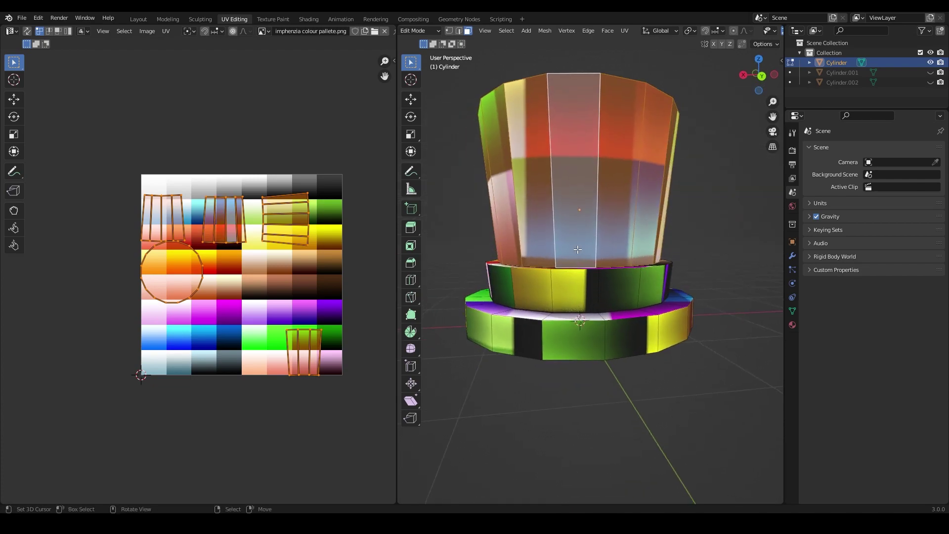
Extend the selection to the brim's upper ring, outer side faces and underside, leaving out the band above it.
{"action": "middle_click_drag", "start_coordinate": [576, 247], "coordinate": [576, 271]}
{"action": "right_click", "coordinate": [573, 344], "text": "shift"}
{"action": "right_click", "coordinate": [532, 340], "text": "shift"}
{"action": "right_click", "coordinate": [502, 329], "text": "shift"}
{"action": "middle_click_drag", "start_coordinate": [517, 320], "coordinate": [574, 332]}
{"action": "right_click", "coordinate": [555, 343], "text": "shift"}
{"action": "right_click", "coordinate": [523, 333], "text": "shift"}
{"action": "right_click", "coordinate": [505, 310], "text": "shift"}
{"action": "middle_click_drag", "start_coordinate": [505, 310], "coordinate": [575, 346]}
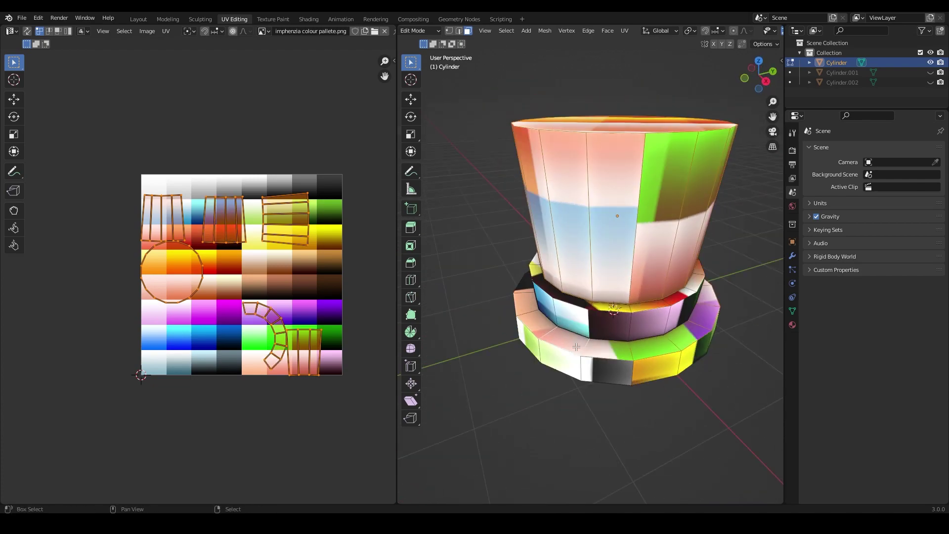
{"action": "right_click", "coordinate": [546, 332], "text": "shift"}
{"action": "right_click", "coordinate": [525, 313], "text": "shift"}
{"action": "middle_click_drag", "start_coordinate": [481, 353], "coordinate": [590, 307]}
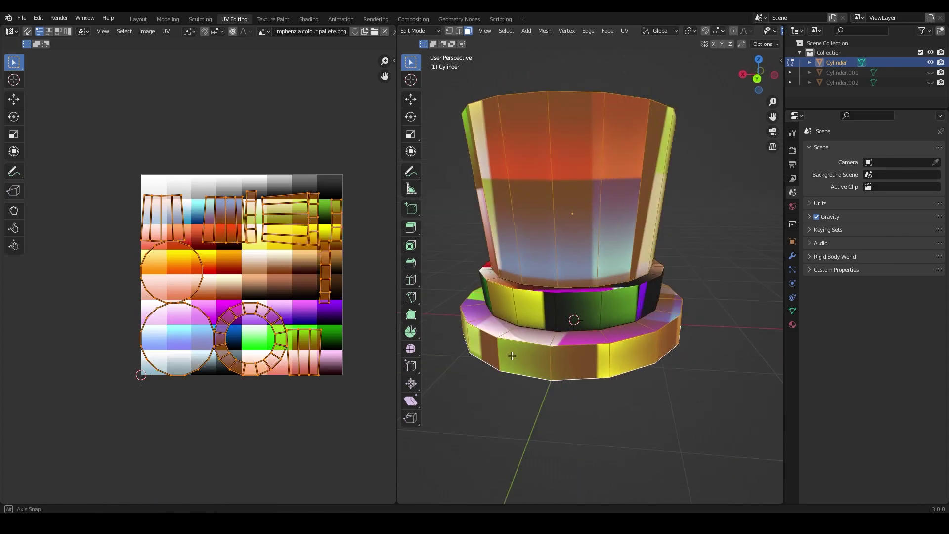
Set the 3D viewport to the front orthographic view of the hat.
{"action": "scroll", "coordinate": [512, 356], "scroll_direction": "down", "scroll_amount": 3}
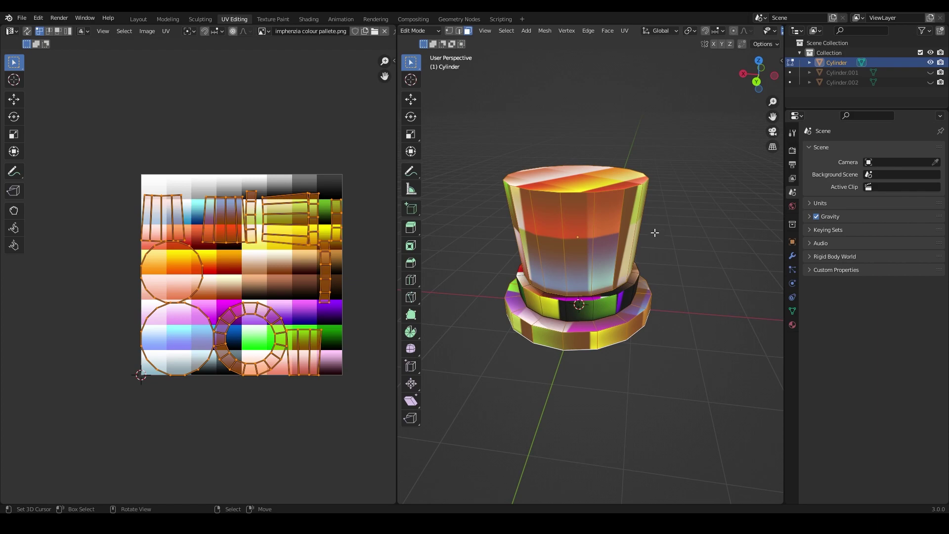
{"action": "key", "text": "KP_1"}
{"action": "middle_click_drag", "start_coordinate": [658, 223], "coordinate": [635, 243]}
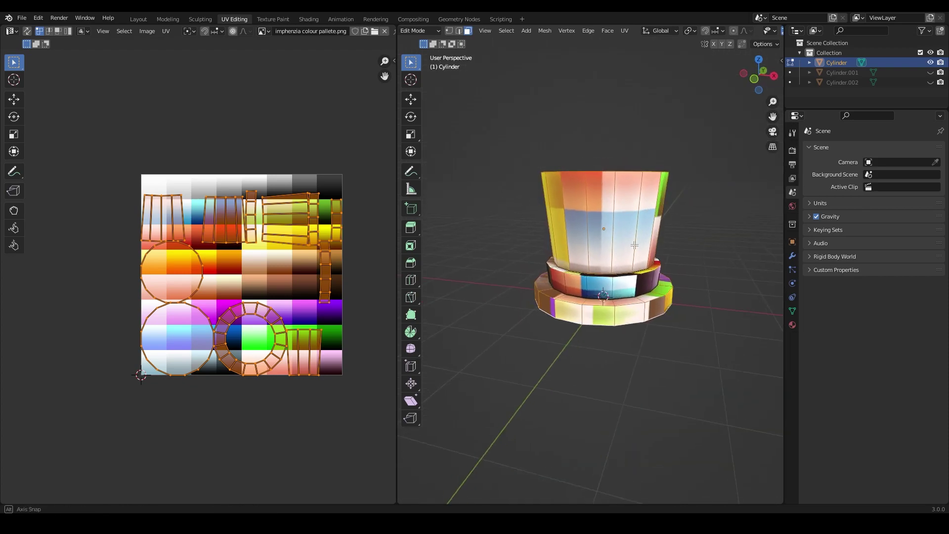
{"action": "left_click", "coordinate": [754, 80]}
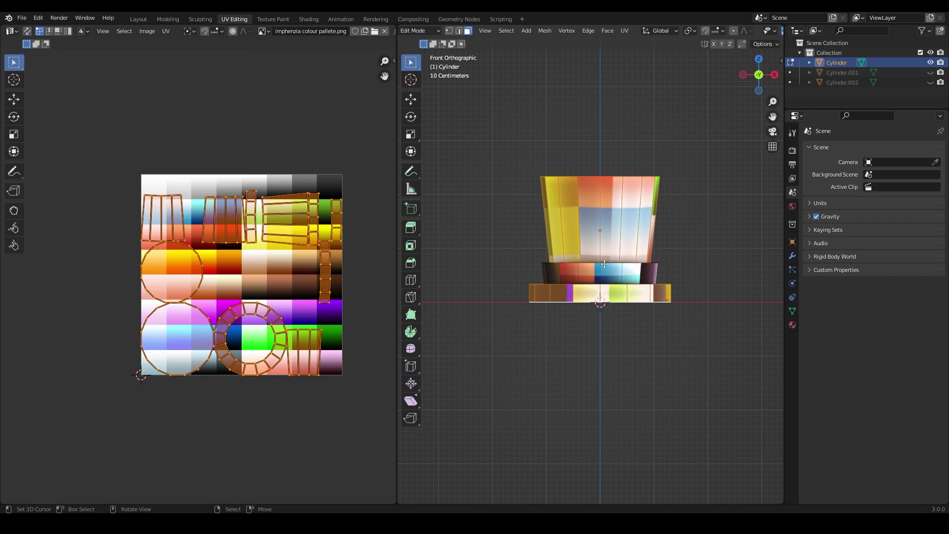
Unwrap the selected crown and brim faces with Project from View and select all of their UVs in the UV editor.
{"action": "key", "text": "u"}
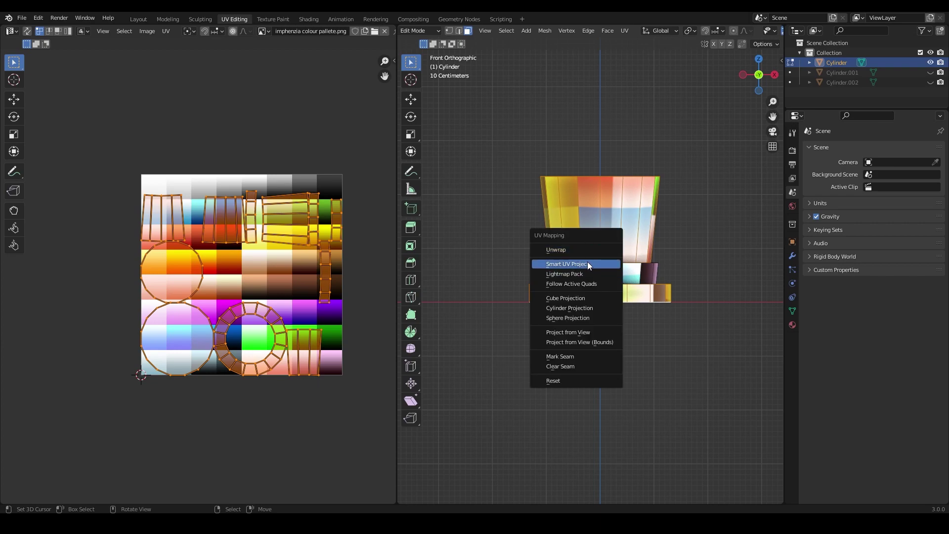
{"action": "left_click", "coordinate": [579, 331]}
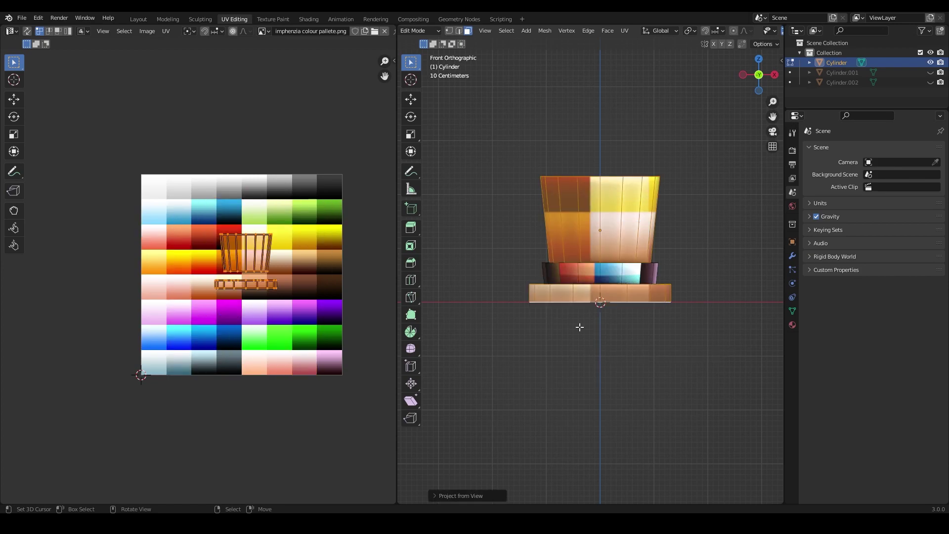
{"action": "scroll", "coordinate": [198, 247], "scroll_direction": "up", "scroll_amount": 3}
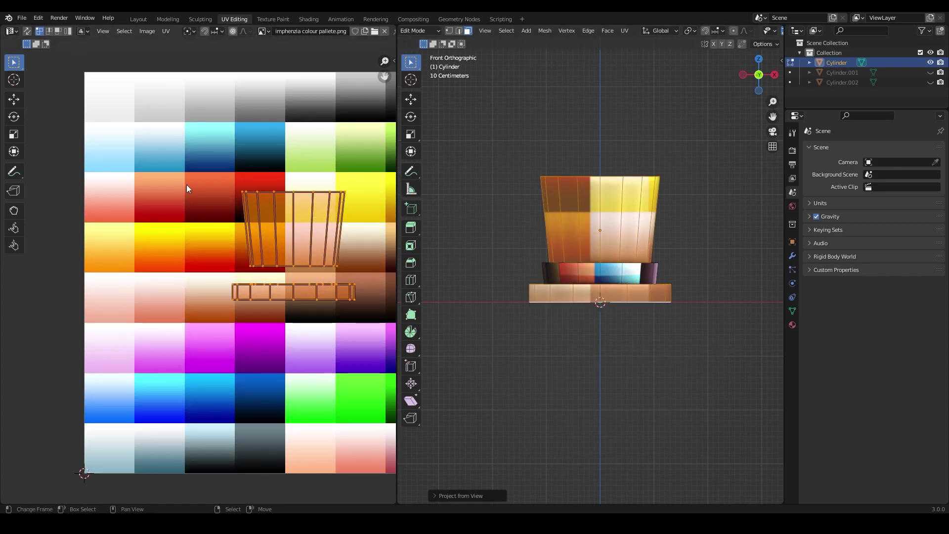
{"action": "left_click_drag", "start_coordinate": [174, 167], "coordinate": [375, 352]}
{"action": "middle_click_drag", "start_coordinate": [304, 256], "coordinate": [237, 265]}
{"action": "scroll", "coordinate": [215, 283], "scroll_direction": "down", "scroll_amount": 2}
{"action": "scroll", "coordinate": [237, 282], "scroll_direction": "up", "scroll_amount": 2}
{"action": "scroll", "coordinate": [237, 264], "scroll_direction": "down", "scroll_amount": 2}
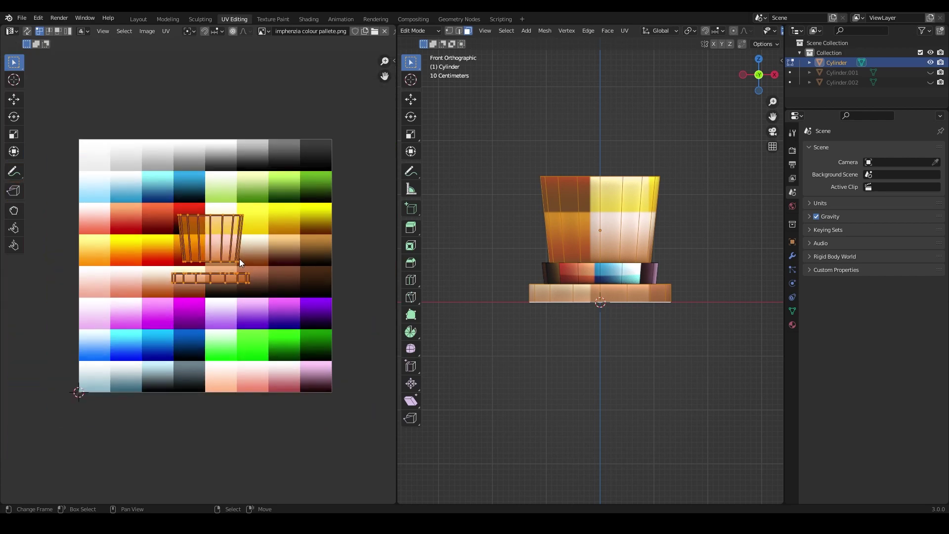
Shrink the crown and brim UVs to a tiny patch, move them onto the bright red swatch, and leave Edit Mode.
{"action": "key", "text": "s"}
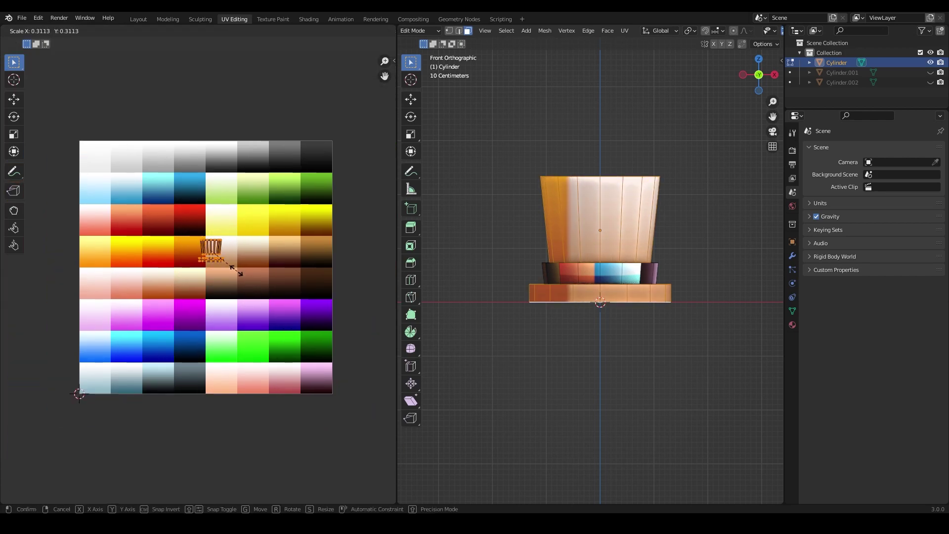
{"action": "left_click", "coordinate": [244, 304]}
{"action": "key", "text": "g"}
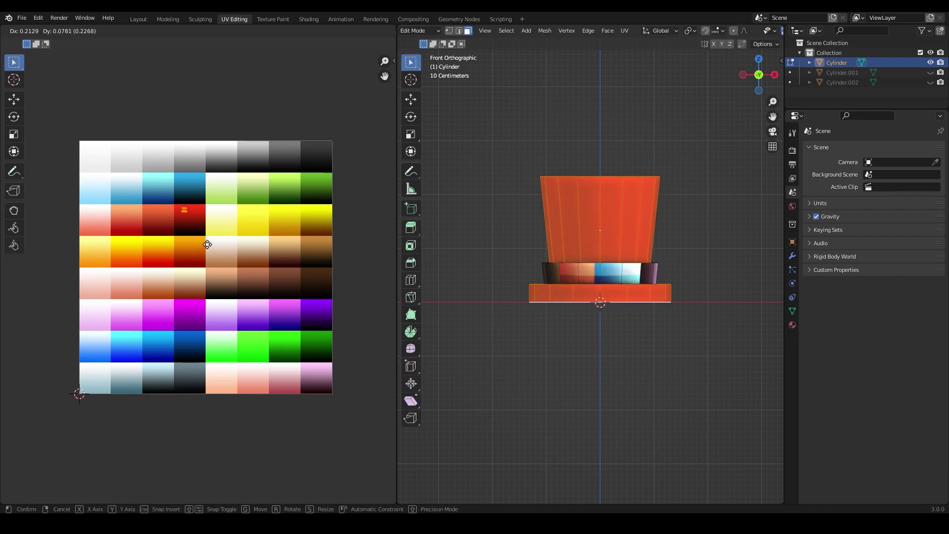
{"action": "left_click", "coordinate": [206, 241]}
{"action": "key", "text": "Tab"}
Re-enter Edit Mode and select the near faces along the upper rim of the hat band.
{"action": "middle_click_drag", "start_coordinate": [539, 277], "coordinate": [603, 299]}
{"action": "scroll", "coordinate": [586, 268], "scroll_direction": "up", "scroll_amount": 3}
{"action": "scroll", "coordinate": [584, 271], "scroll_direction": "down", "scroll_amount": 2}
{"action": "scroll", "coordinate": [583, 272], "scroll_direction": "up", "scroll_amount": 4}
{"action": "key", "text": "Tab"}
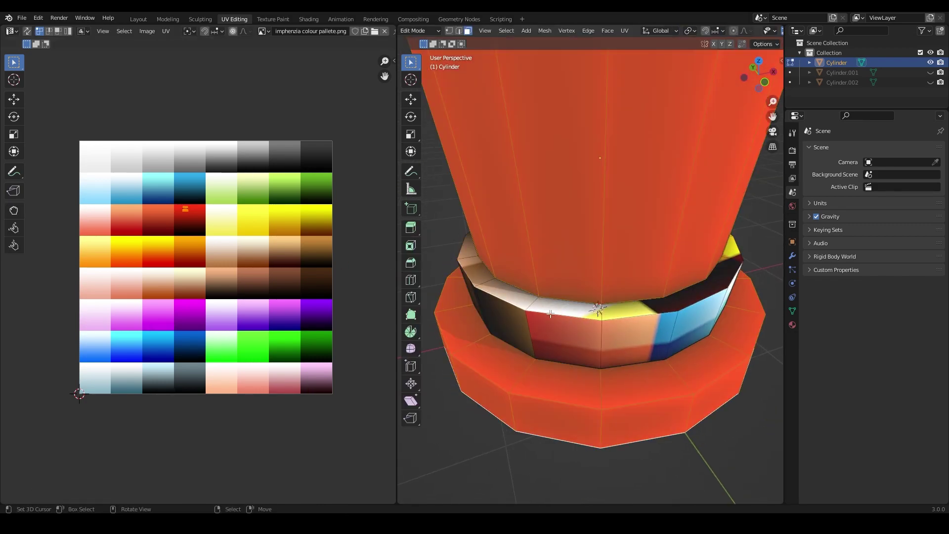
{"action": "right_click", "coordinate": [514, 297]}
{"action": "right_click", "coordinate": [568, 307], "text": "shift"}
{"action": "right_click", "coordinate": [635, 306], "text": "shift"}
{"action": "right_click", "coordinate": [702, 289], "text": "shift"}
{"action": "right_click", "coordinate": [729, 270], "text": "shift"}
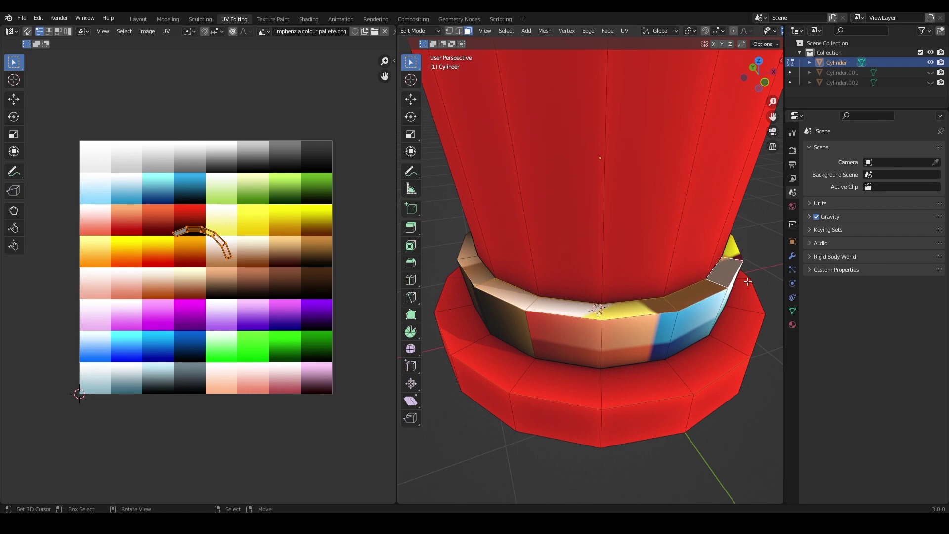
Extend the selection to the band's entire upper rim and all of its outer side faces.
{"action": "middle_click_drag", "start_coordinate": [736, 271], "coordinate": [691, 293]}
{"action": "right_click", "coordinate": [719, 330], "text": "alt+shift"}
{"action": "right_click", "coordinate": [716, 351], "text": "alt+shift"}
{"action": "scroll", "coordinate": [692, 336], "scroll_direction": "down", "scroll_amount": 2}
{"action": "middle_click_drag", "start_coordinate": [672, 326], "coordinate": [661, 311]}
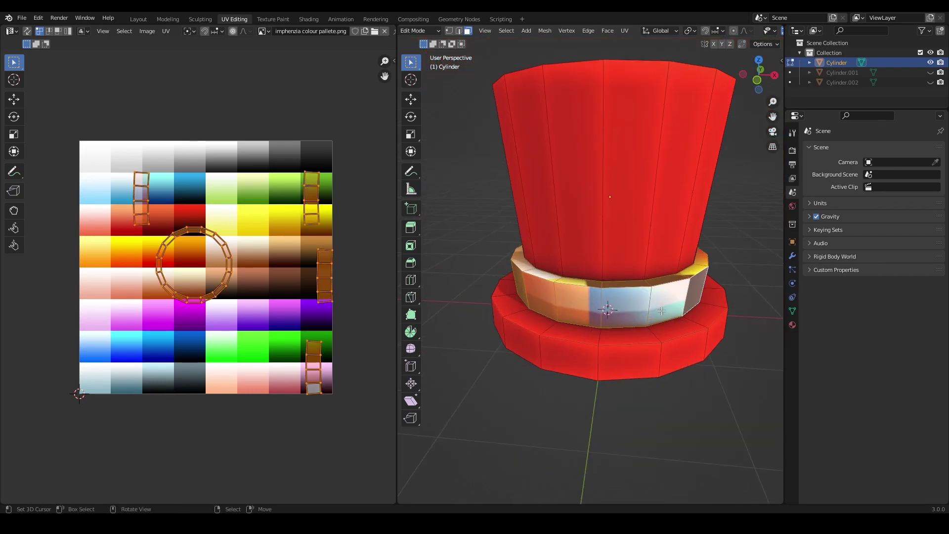
Unwrap the selected band faces with Project from View in the front orthographic view.
{"action": "key", "text": "KP_1"}
{"action": "key", "text": "u"}
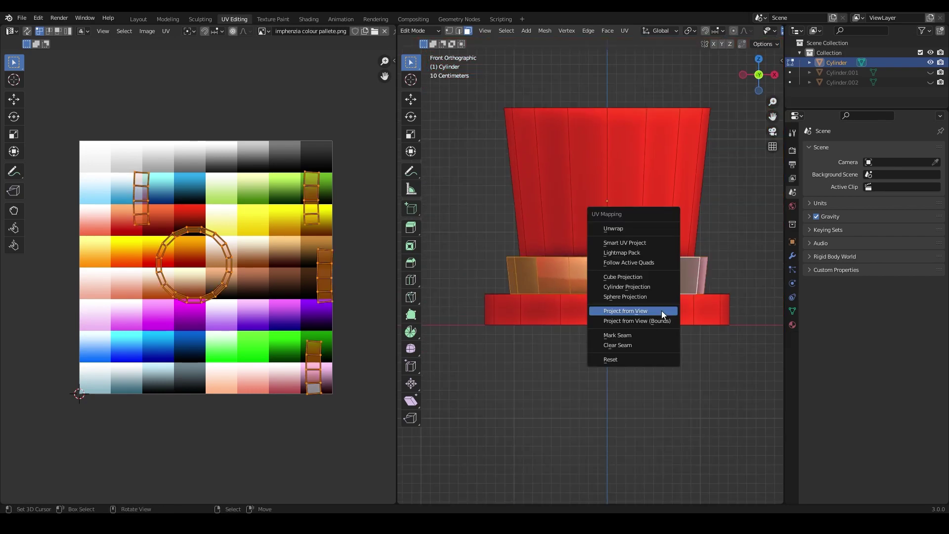
{"action": "left_click", "coordinate": [662, 310]}
Shrink the band's UVs to a tiny patch, move them onto the white swatch, and return to Object Mode.
{"action": "key", "text": "s"}
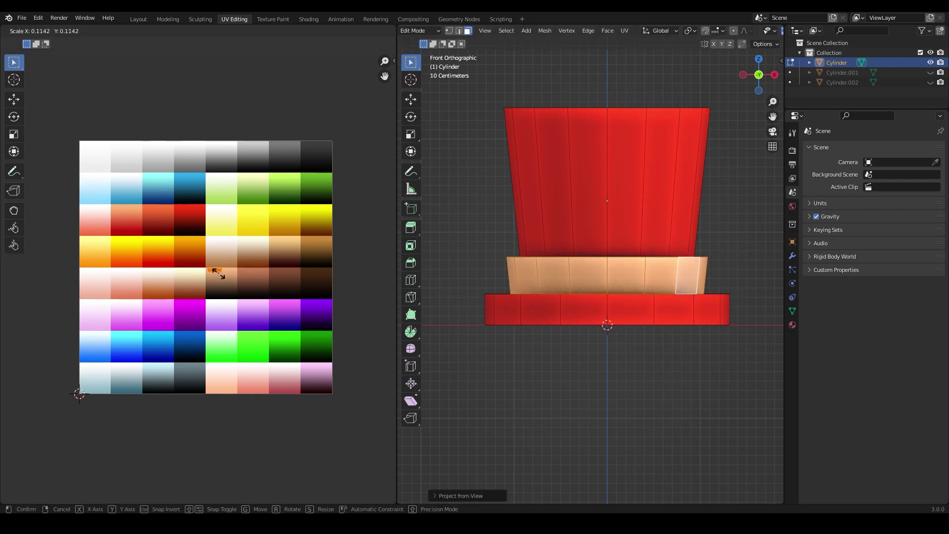
{"action": "left_click", "coordinate": [216, 272]}
{"action": "key", "text": "g"}
{"action": "left_click", "coordinate": [120, 188]}
{"action": "key", "text": "Tab"}
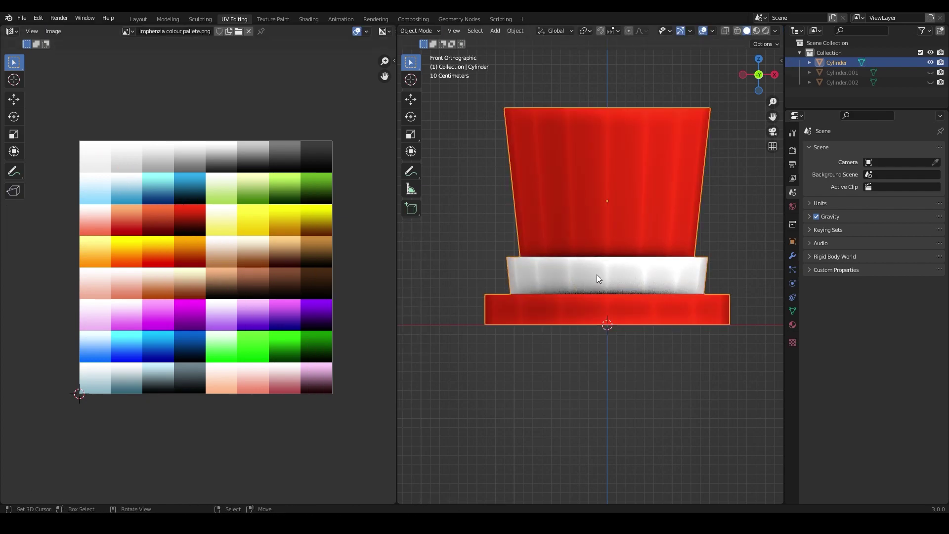
Look over the red hat with its white band and save the tophats.blend file.
{"action": "middle_click_drag", "start_coordinate": [597, 274], "coordinate": [627, 348]}
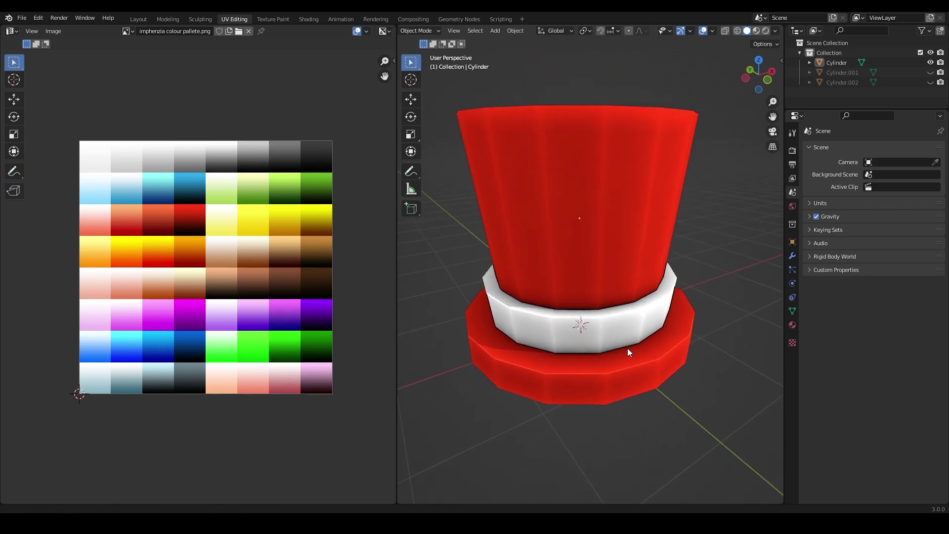
{"action": "scroll", "coordinate": [626, 349], "scroll_direction": "down", "scroll_amount": 2}
{"action": "key", "text": "ctrl+s"}
{"action": "left_click", "coordinate": [628, 344]}
Delete the hidden ring of faces whose circular UV island lies outside the red and white swatches, and save the file.
{"action": "key", "text": "Tab"}
{"action": "key", "text": "alt+a"}
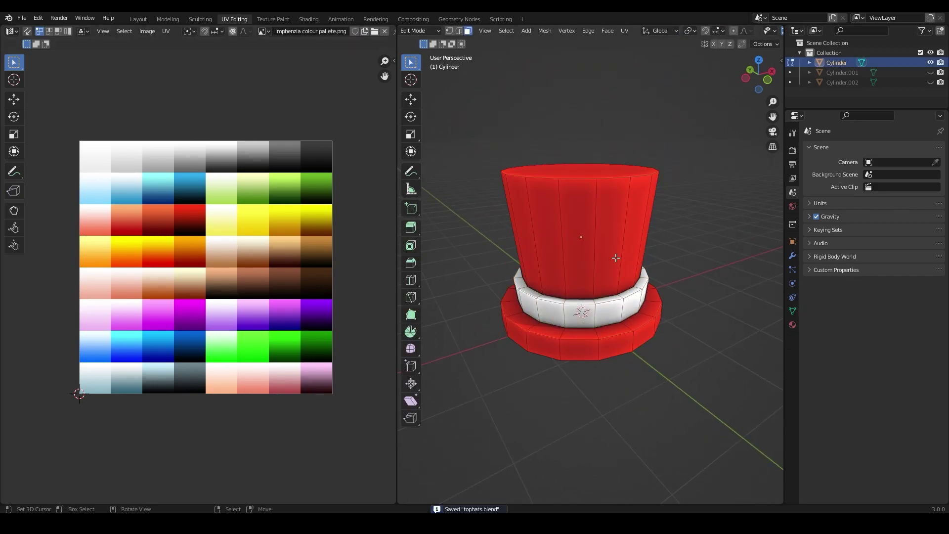
{"action": "key", "text": "a"}
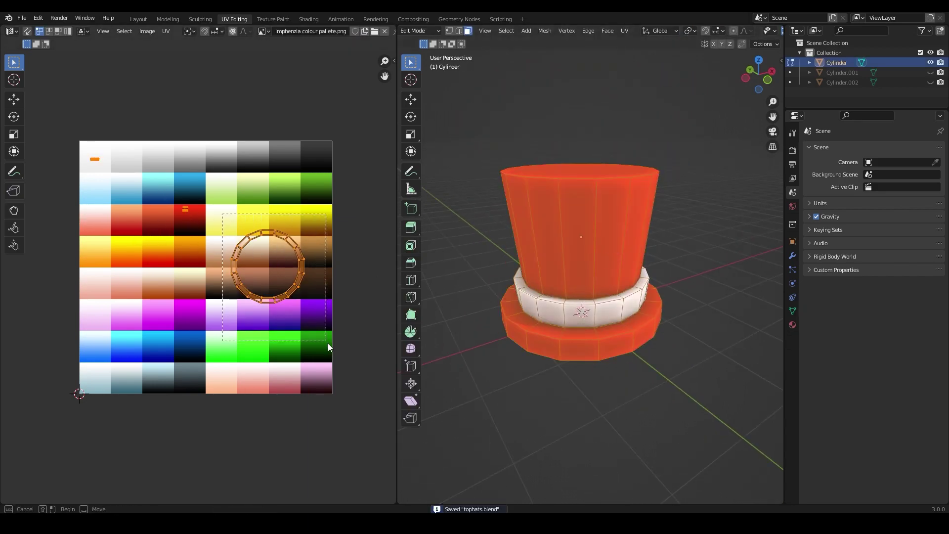
{"action": "key", "text": "shift+z"}
{"action": "key", "text": "x"}
{"action": "left_click", "coordinate": [589, 324]}
{"action": "key", "text": "shift+z"}
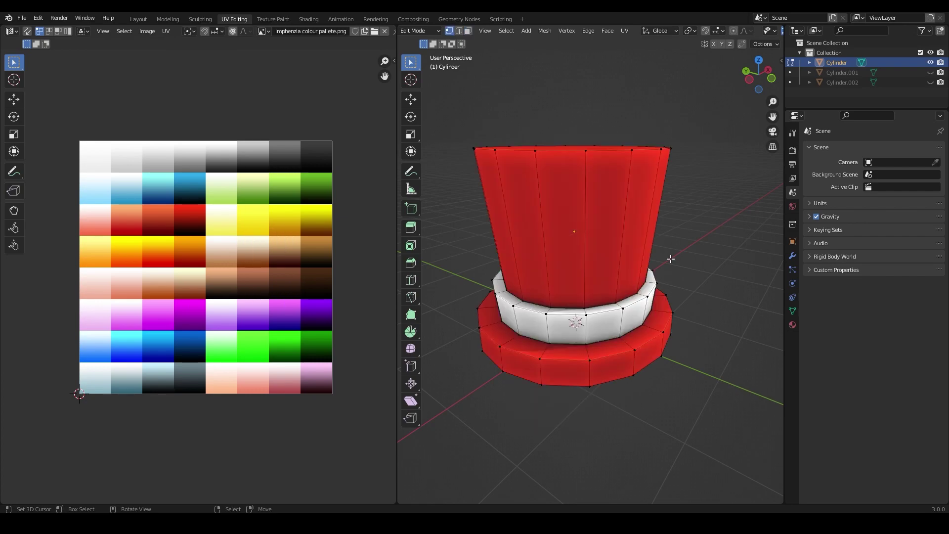
{"action": "key", "text": "Tab"}
{"action": "key", "text": "ctrl+s"}
Select the whole hat in Edit Mode and move the crown and brim UVs from the red swatch to the blue swatch.
{"action": "right_click", "coordinate": [594, 317]}
{"action": "key", "text": "Tab"}
{"action": "key", "text": "a"}
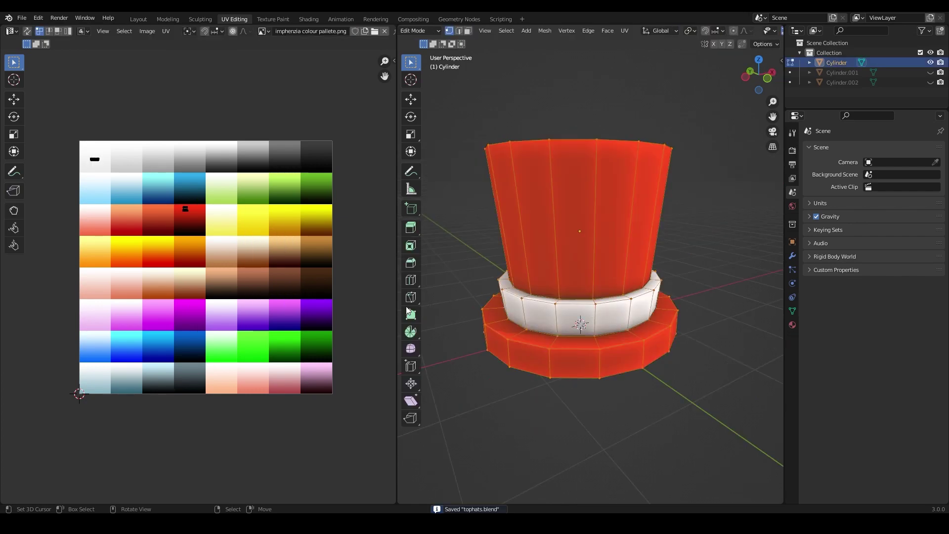
{"action": "left_click_drag", "start_coordinate": [170, 193], "coordinate": [231, 238]}
{"action": "key", "text": "g"}
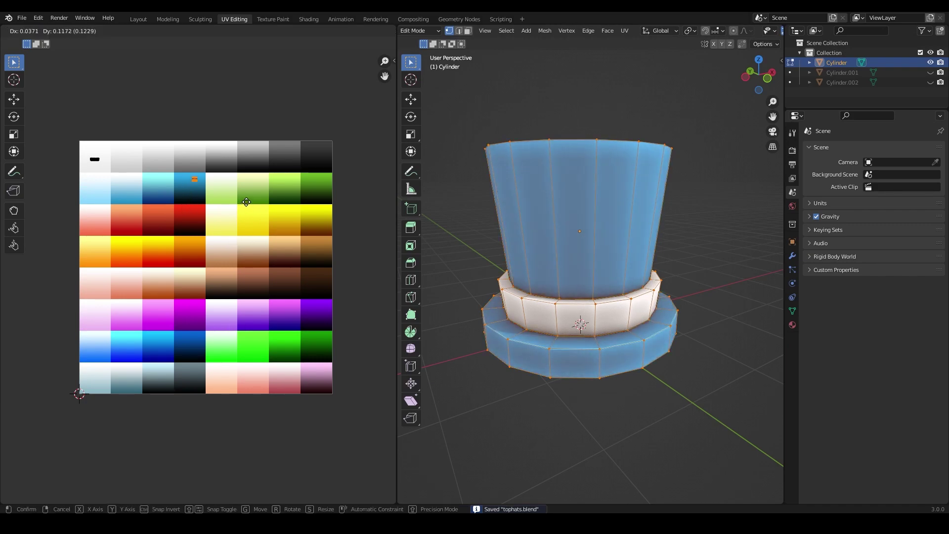
{"action": "left_click", "coordinate": [246, 202]}
Move the band's UVs from the white swatch to the yellow-orange swatch and return to Object Mode.
{"action": "left_click_drag", "start_coordinate": [85, 147], "coordinate": [137, 196]}
{"action": "key", "text": "g"}
{"action": "left_click", "coordinate": [188, 287]}
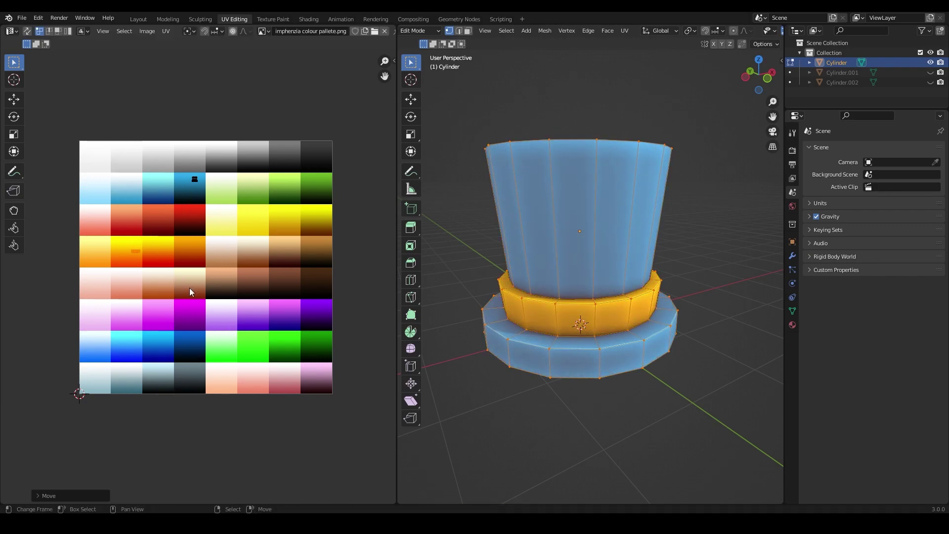
{"action": "key", "text": "Tab"}
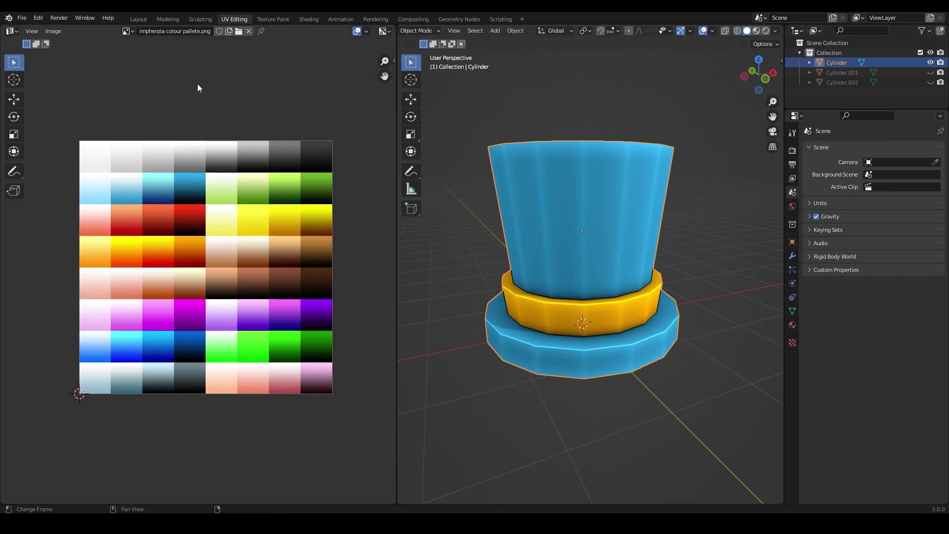
Deselect the hat and examine its blue and orange coloring from several angles.
{"action": "middle_click_drag", "start_coordinate": [655, 298], "coordinate": [601, 298]}
{"action": "key", "text": "alt+a"}
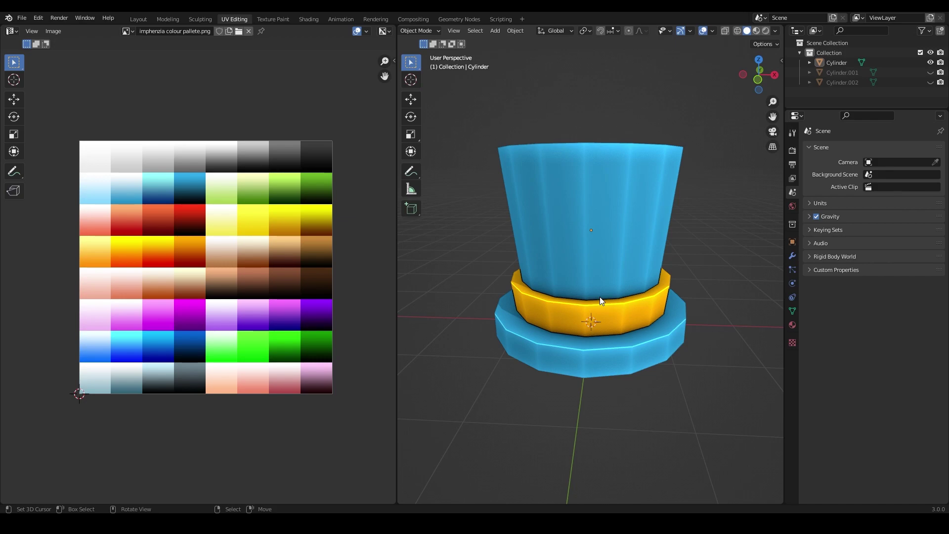
{"action": "middle_click_drag", "start_coordinate": [594, 303], "coordinate": [616, 297]}
{"action": "scroll", "coordinate": [636, 295], "scroll_direction": "up", "scroll_amount": 3}
{"action": "scroll", "coordinate": [613, 306], "scroll_direction": "down", "scroll_amount": 5}
{"action": "scroll", "coordinate": [578, 303], "scroll_direction": "up", "scroll_amount": 2}
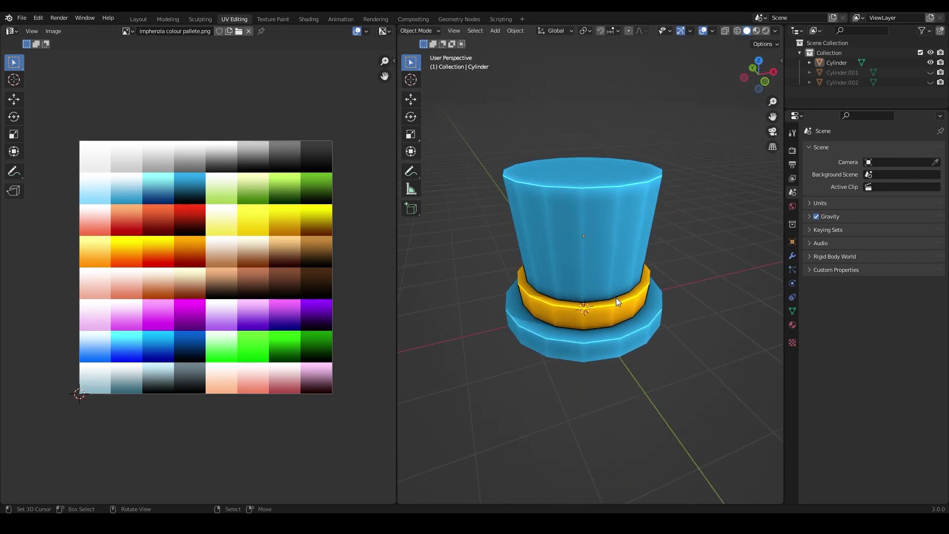